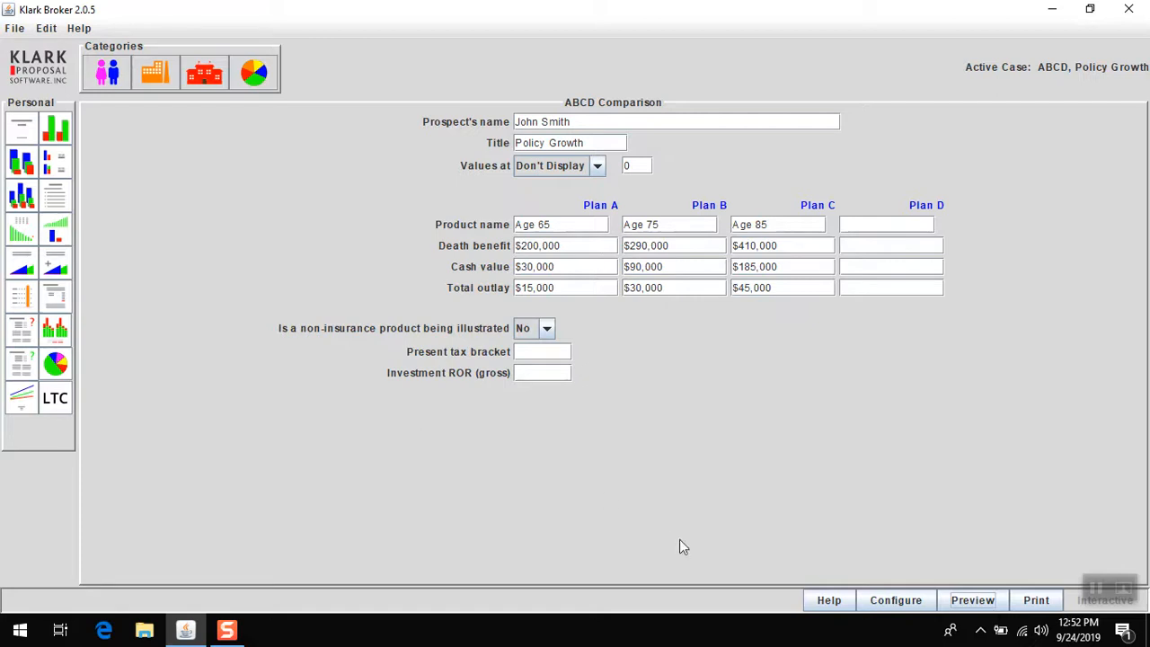
Step: Preview the Policy Growth comparison full screen, examine its bar chart and the cash value versus outlay table, and close the preview
click(973, 600)
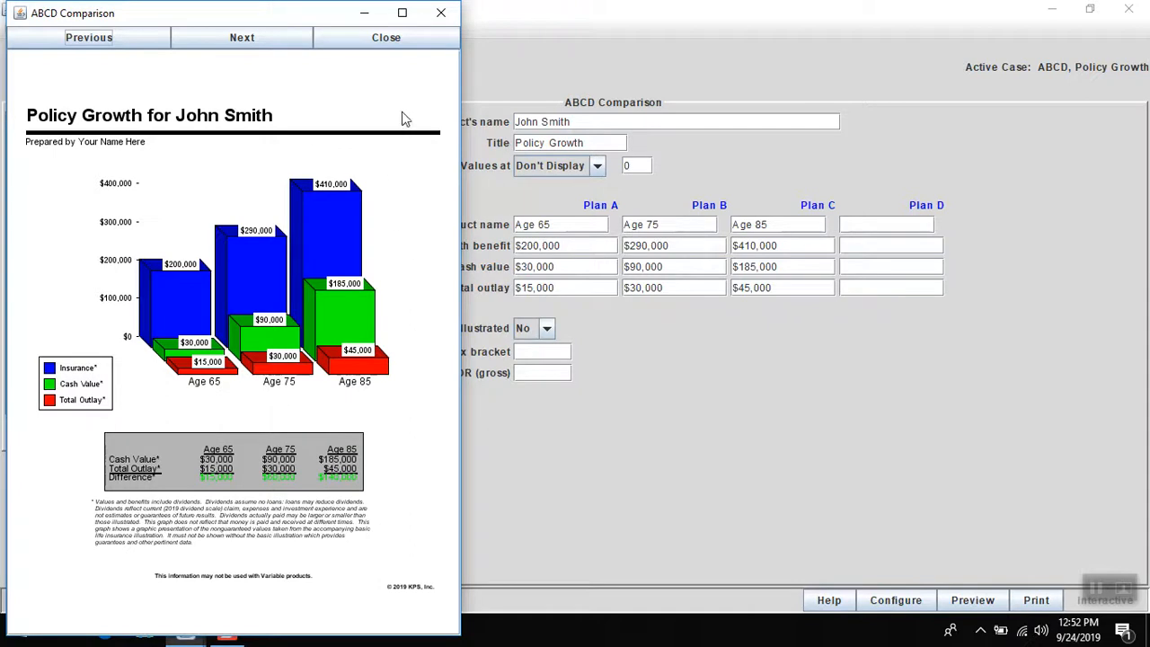
click(401, 14)
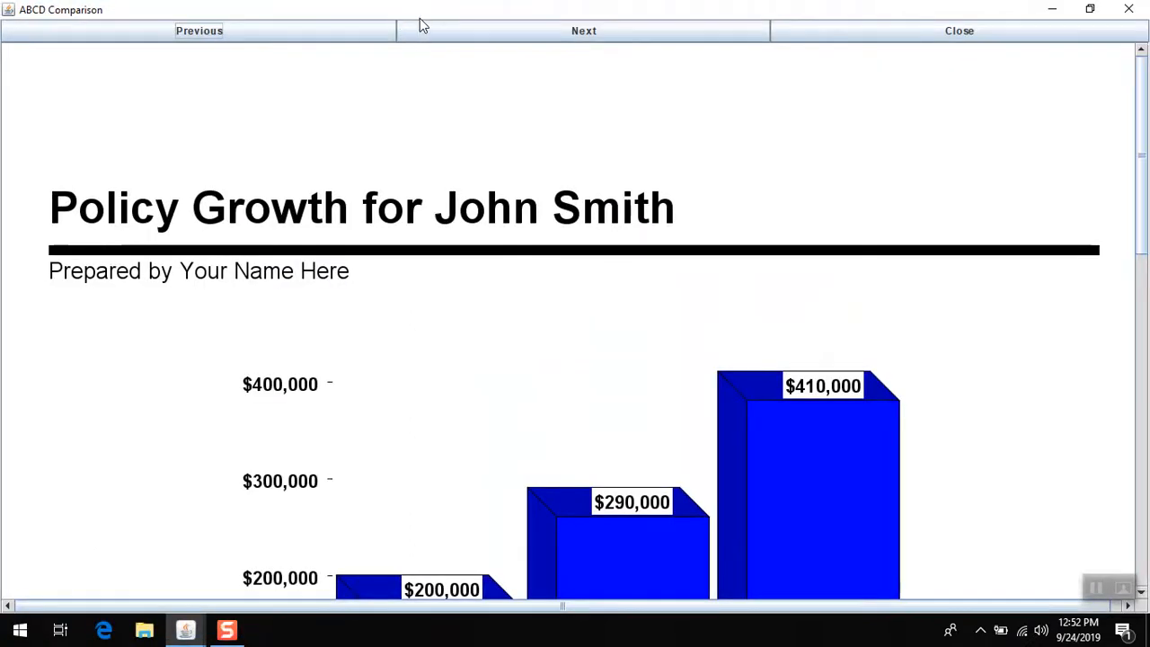
drag(1142, 258, 1143, 370)
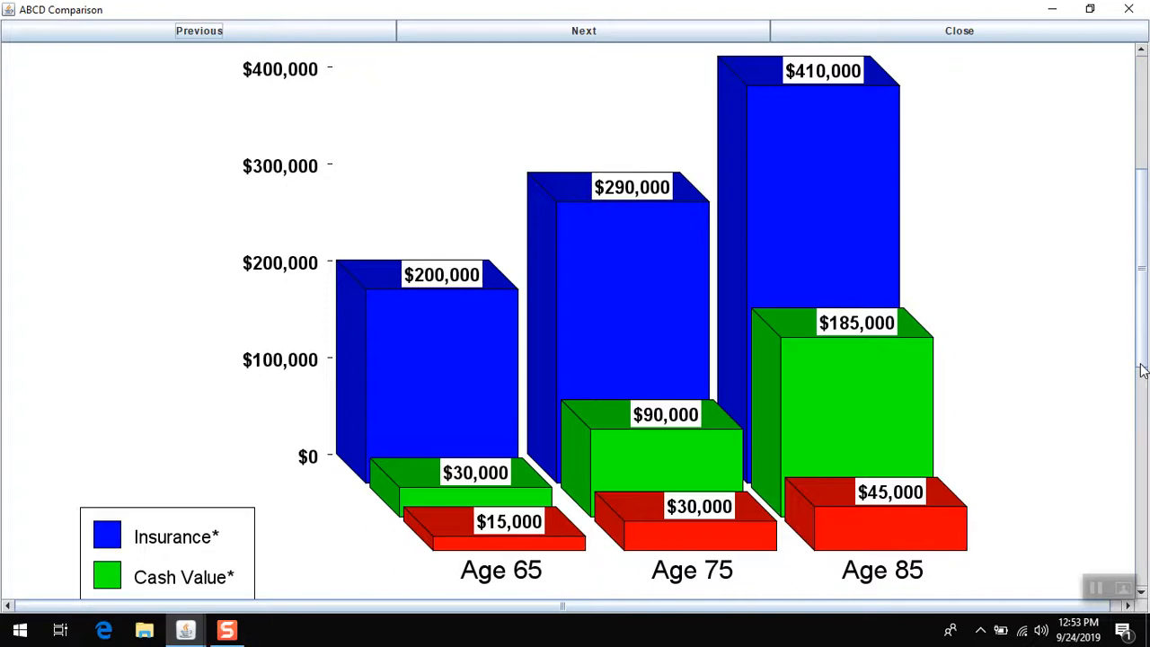
drag(1141, 370, 1142, 483)
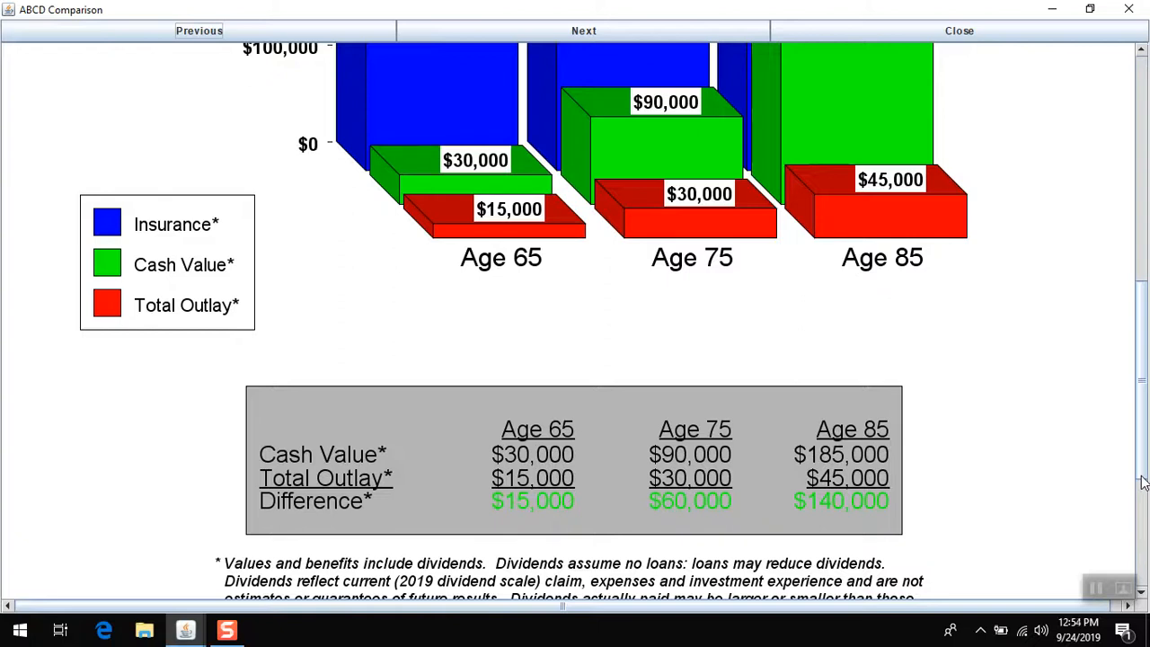
click(959, 32)
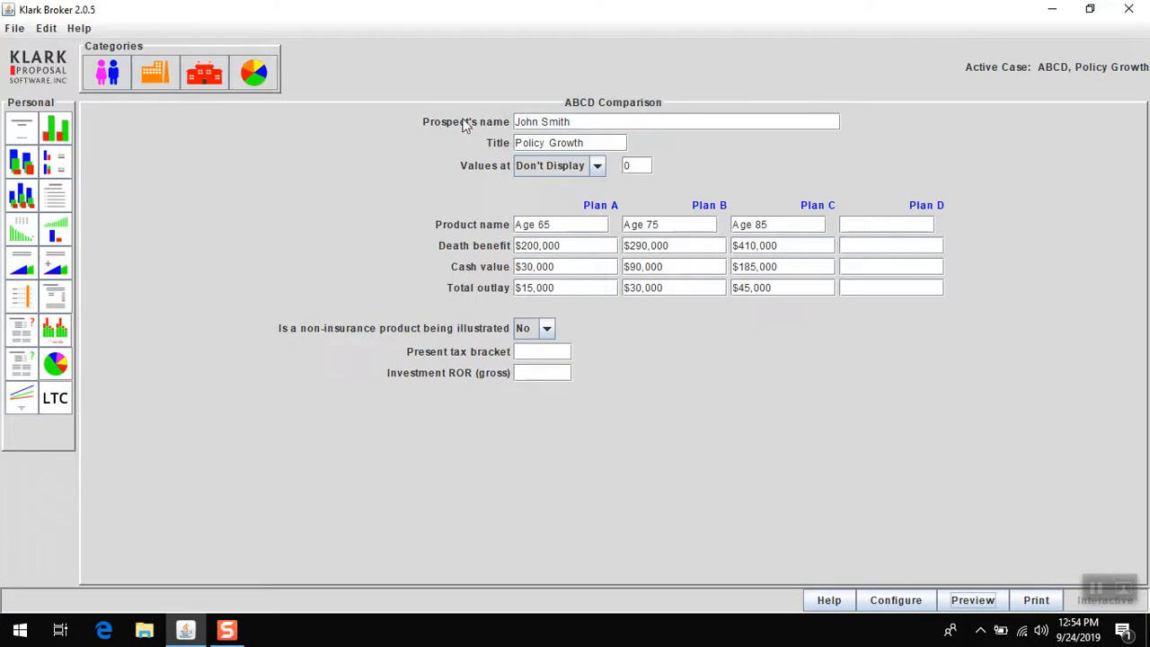
Step: Open the saved case "ABCD, Premium Comparison"
click(15, 30)
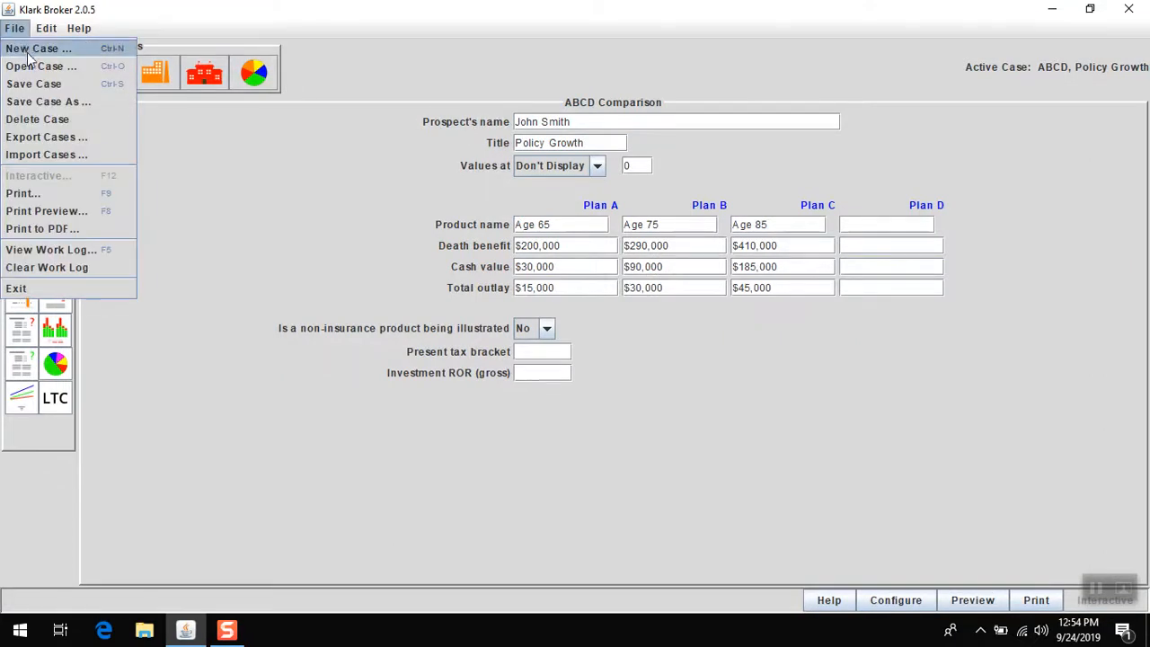
click(33, 67)
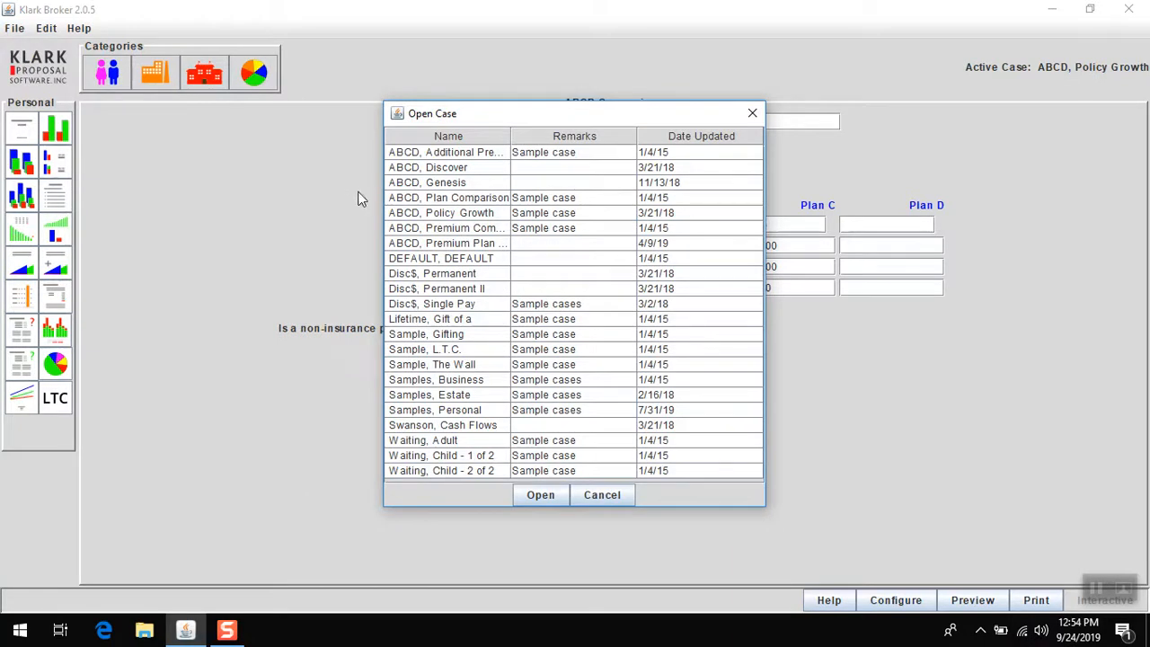
click(477, 231)
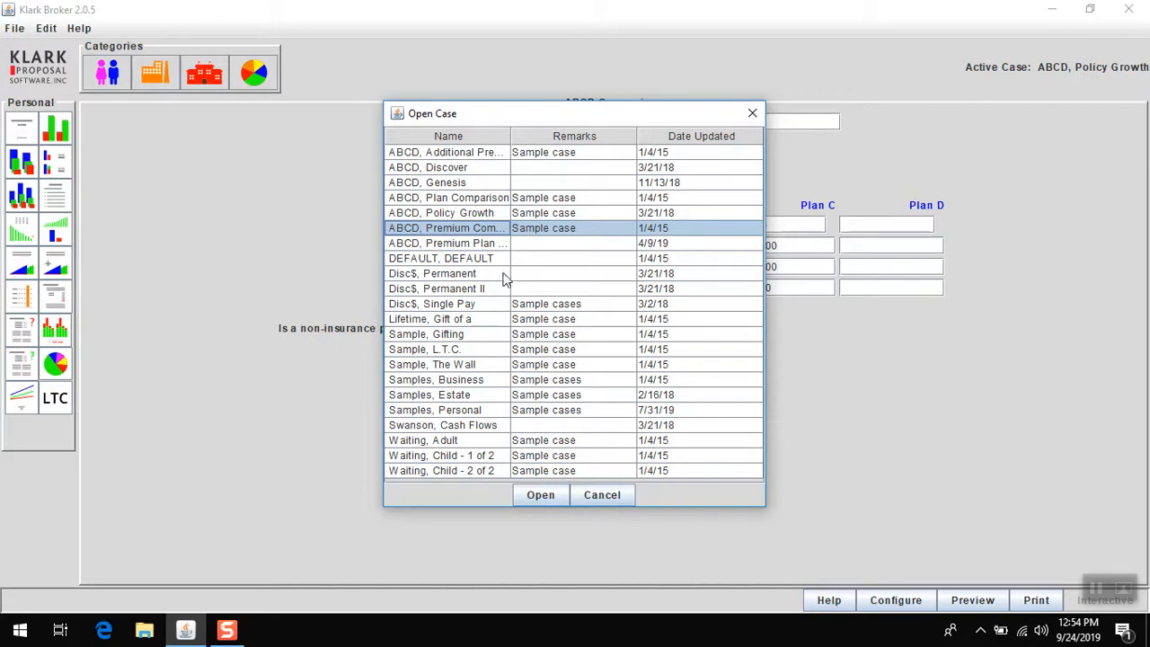
click(548, 495)
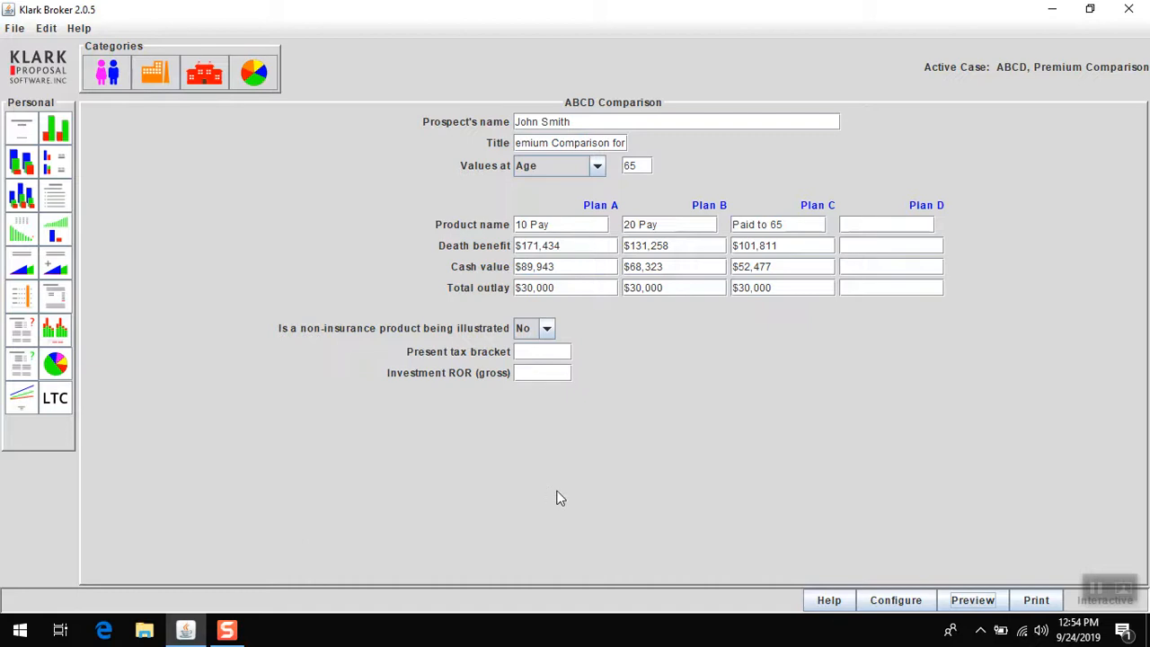
Step: Preview the Premium Comparison report full screen, review the 10 Pay, 20 Pay and Paid to 65 chart and totals, and close the preview
click(973, 601)
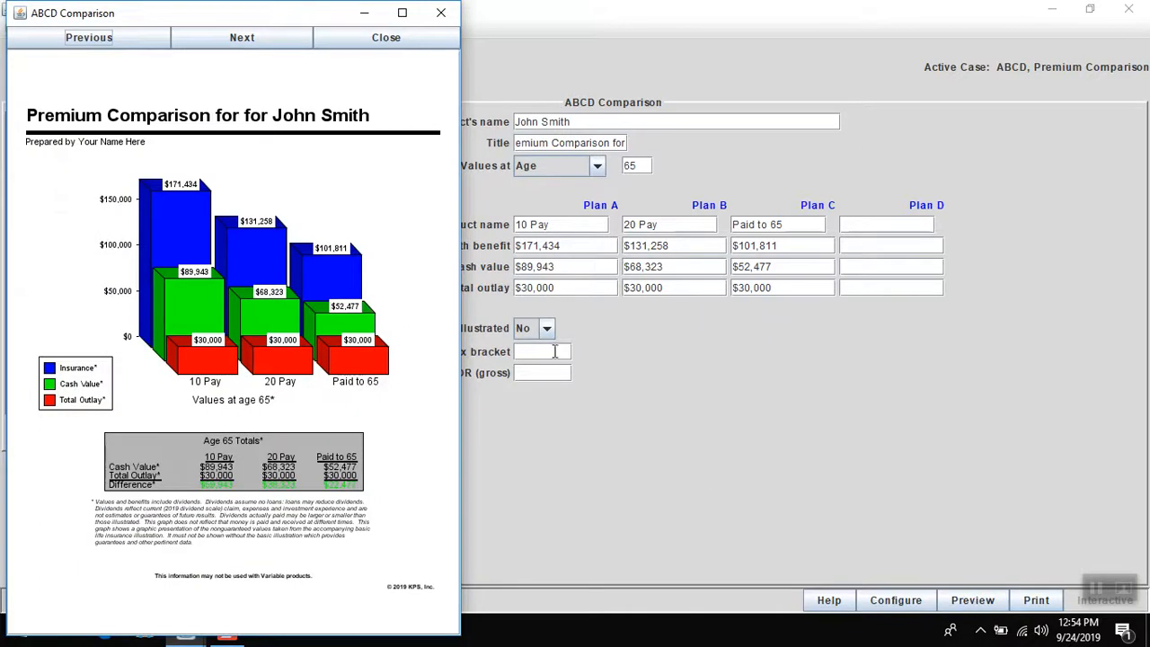
click(402, 12)
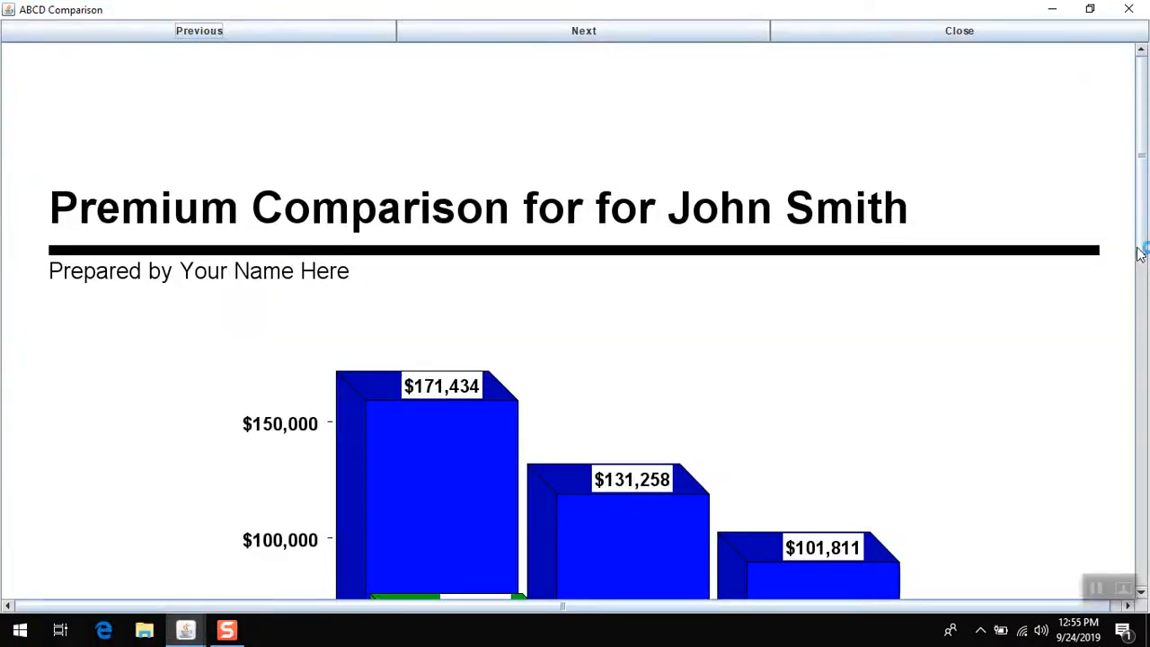
drag(1139, 253, 1143, 367)
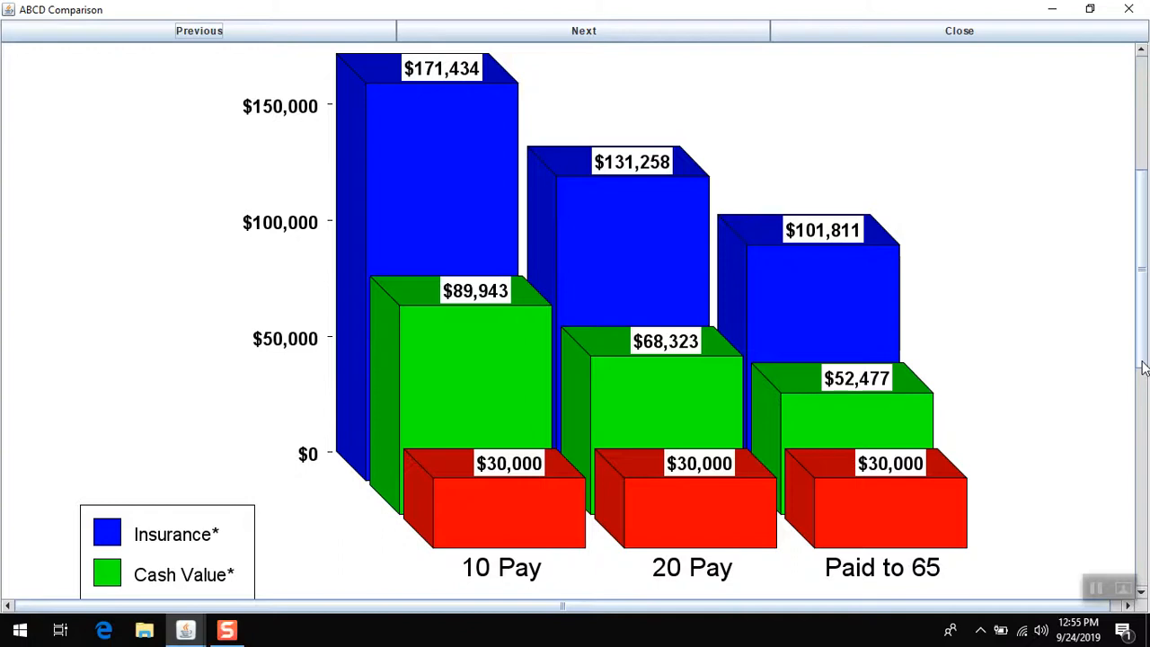
drag(1143, 368, 1141, 508)
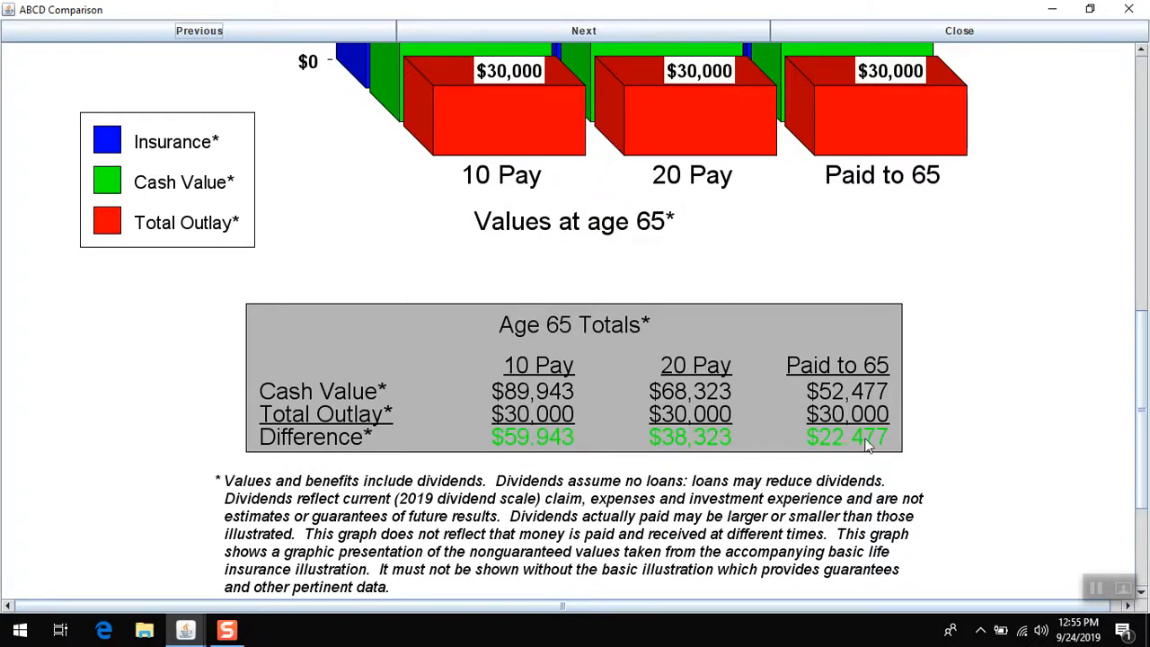
click(1015, 37)
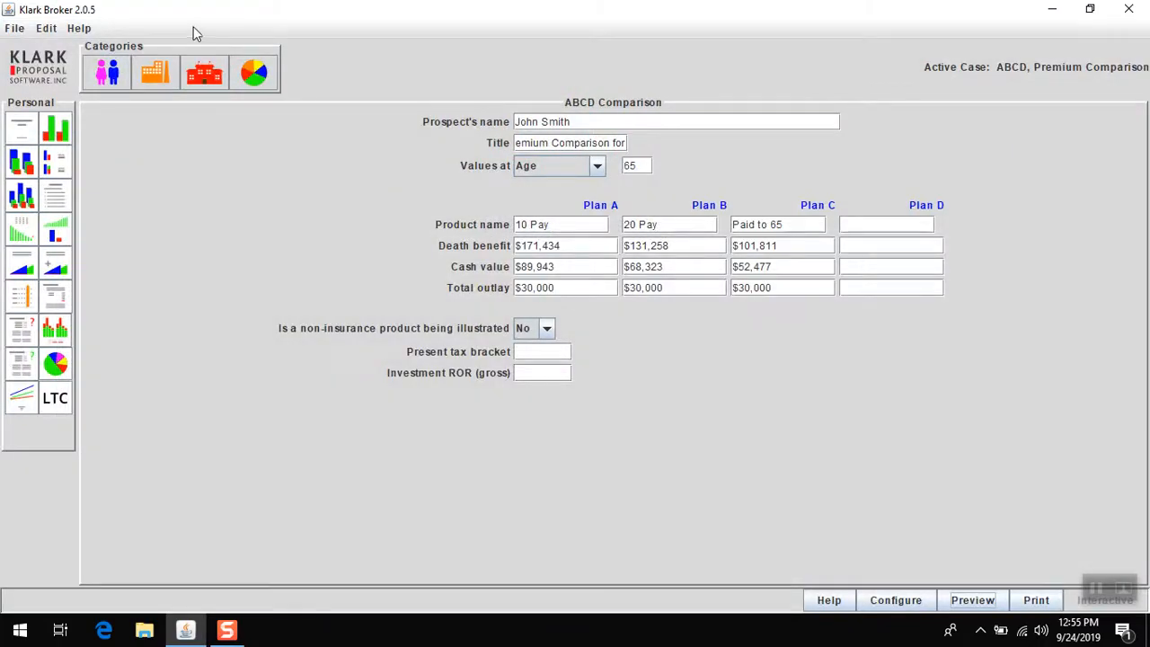
Step: Open the saved case "ABCD, Premium Plan Comparison"
click(16, 30)
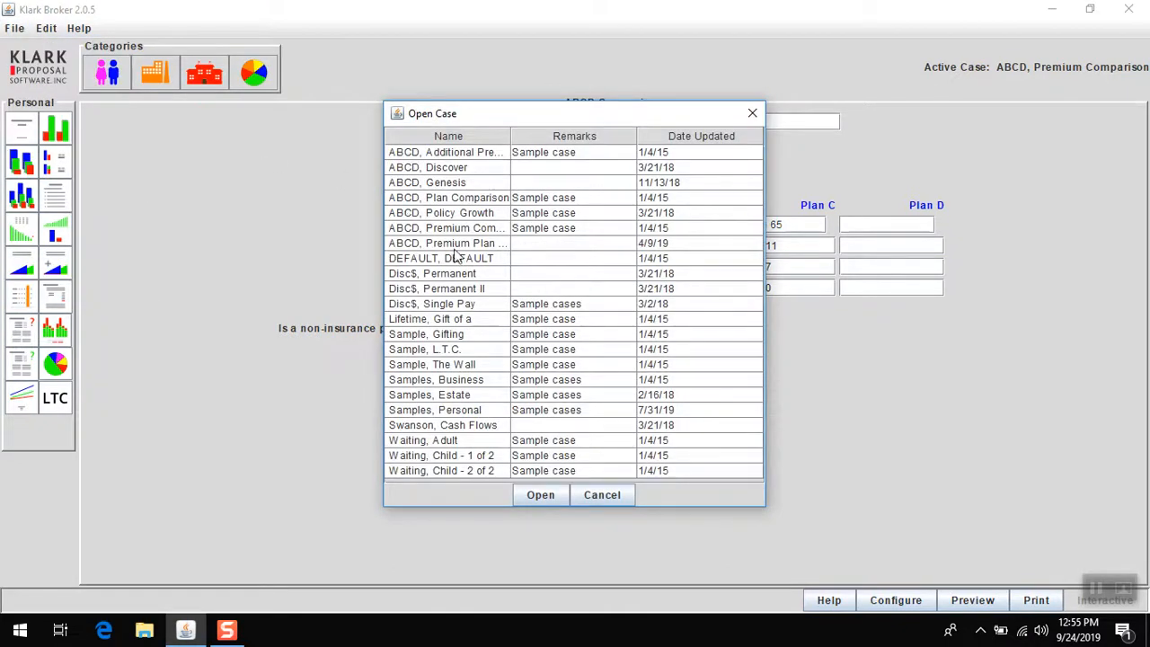
click(455, 244)
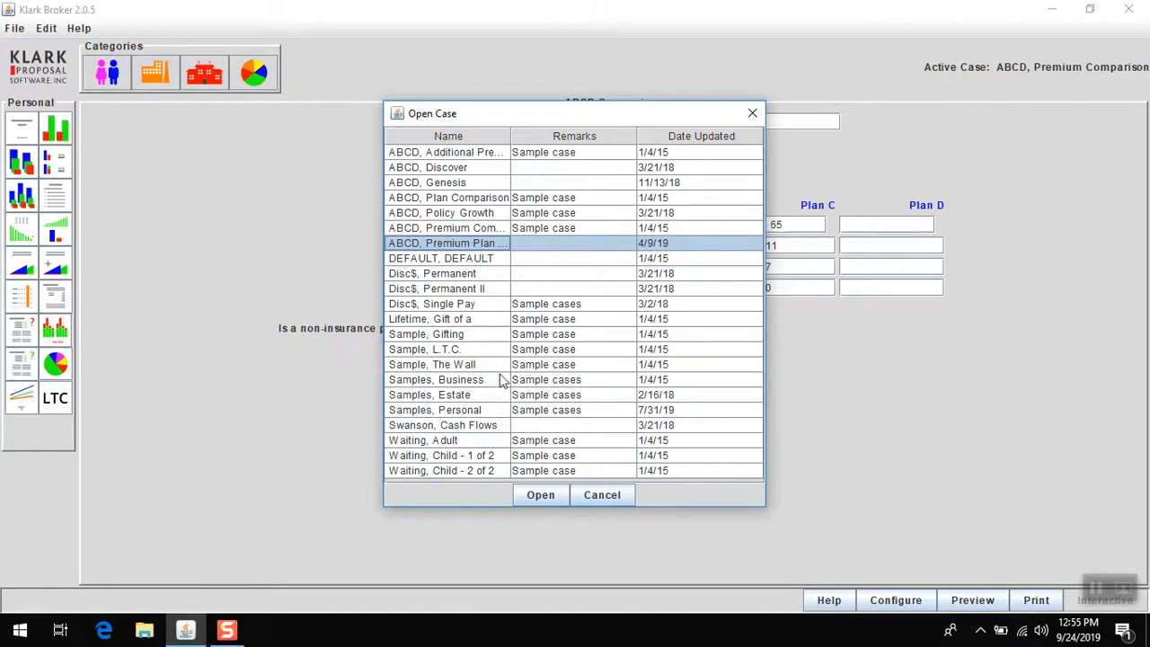
click(541, 496)
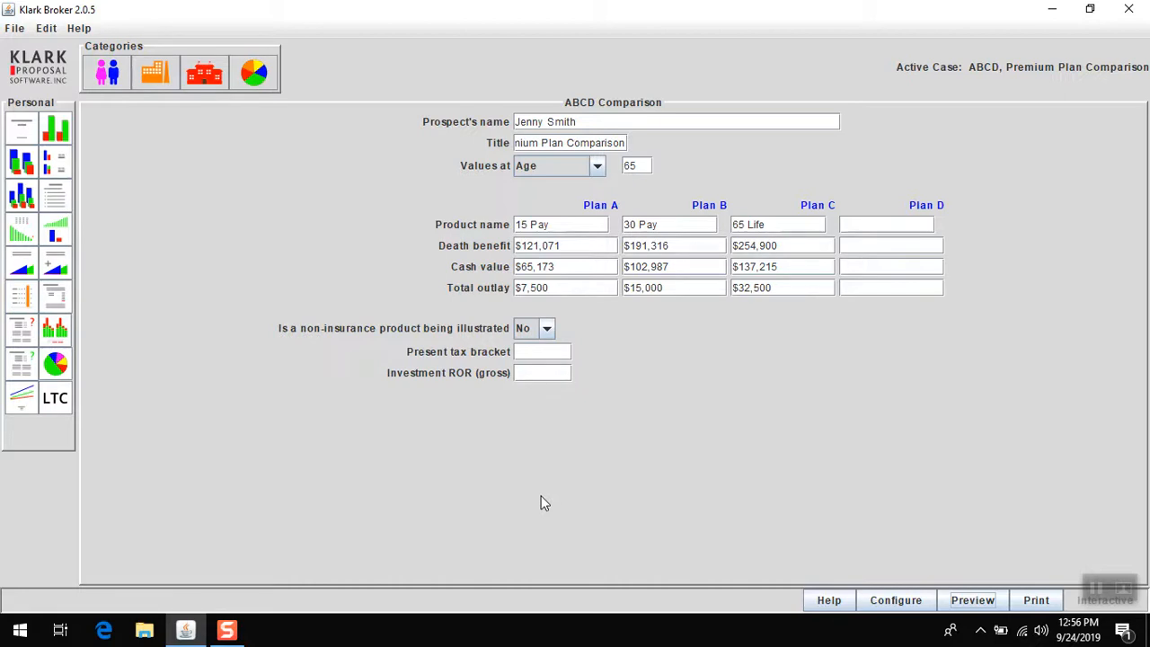
Step: Preview the Premium Plan Comparison report full screen, review the 15 Pay, 30 Pay and 65 Life chart and totals, and close the preview
click(972, 600)
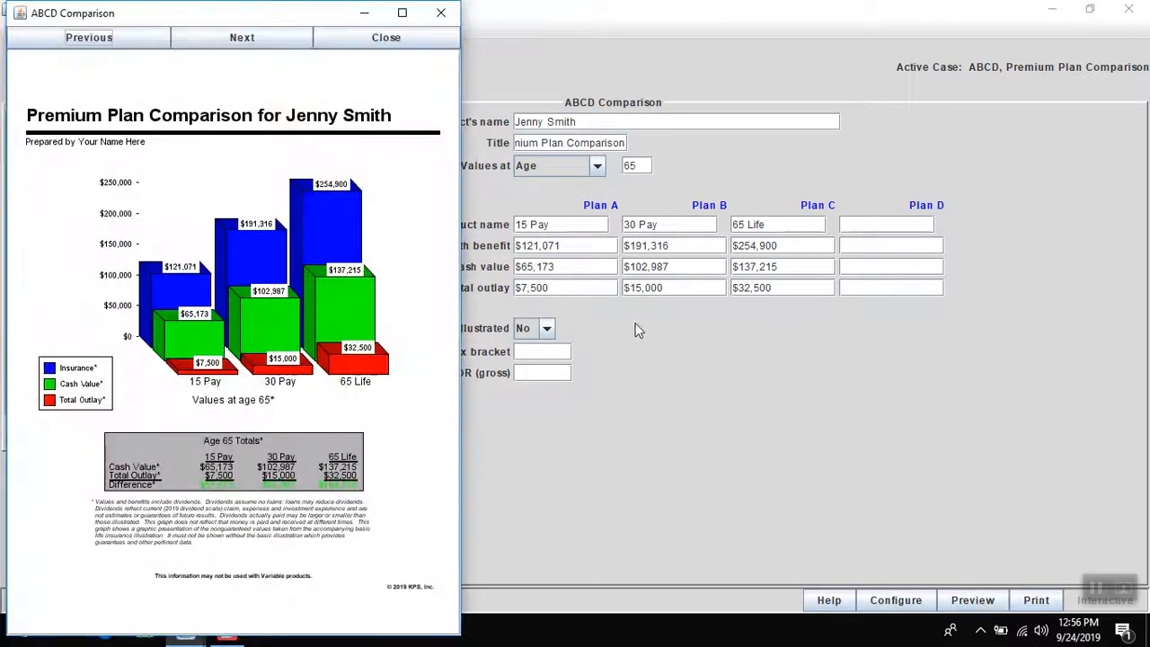
click(403, 13)
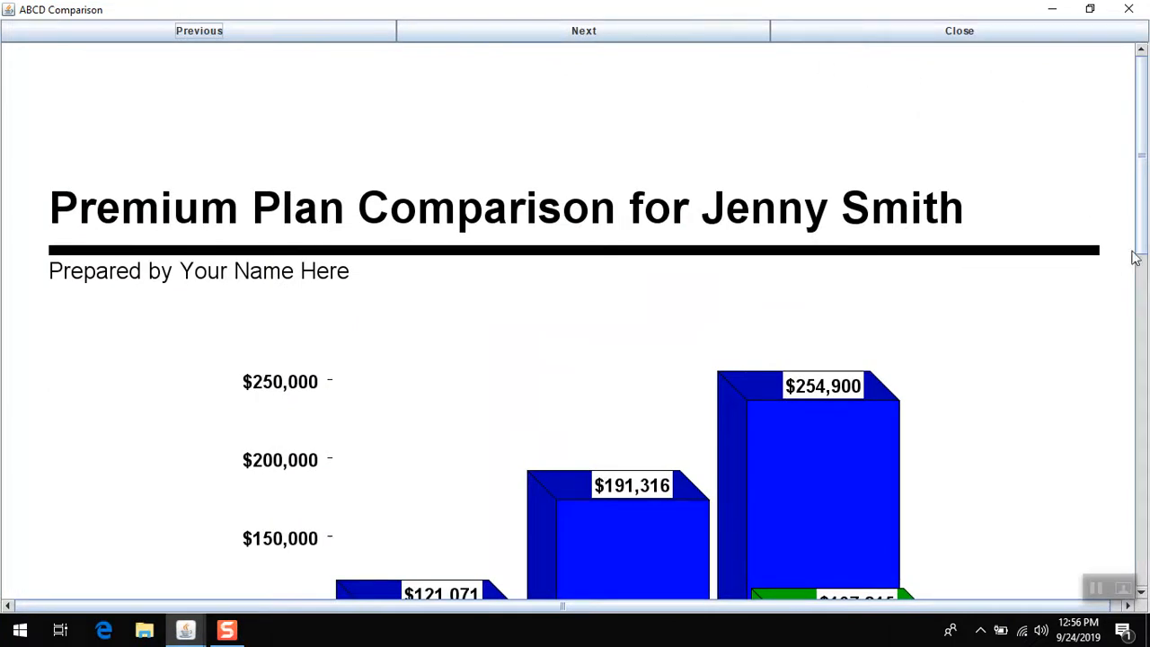
drag(1141, 258, 1143, 387)
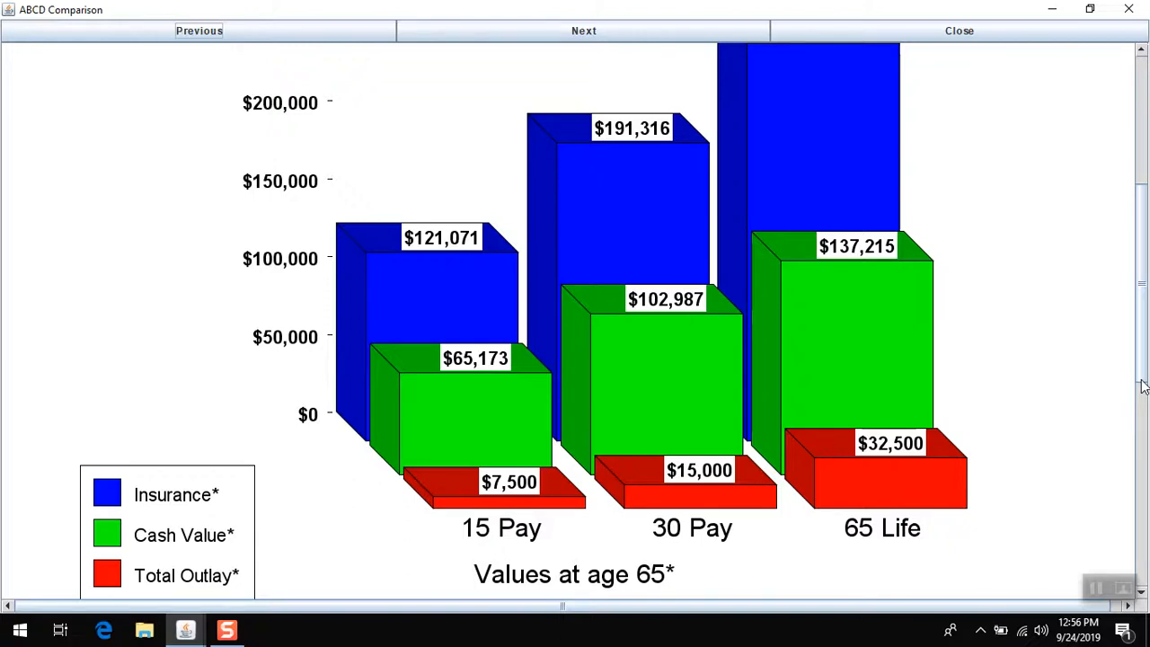
drag(1142, 386, 1142, 509)
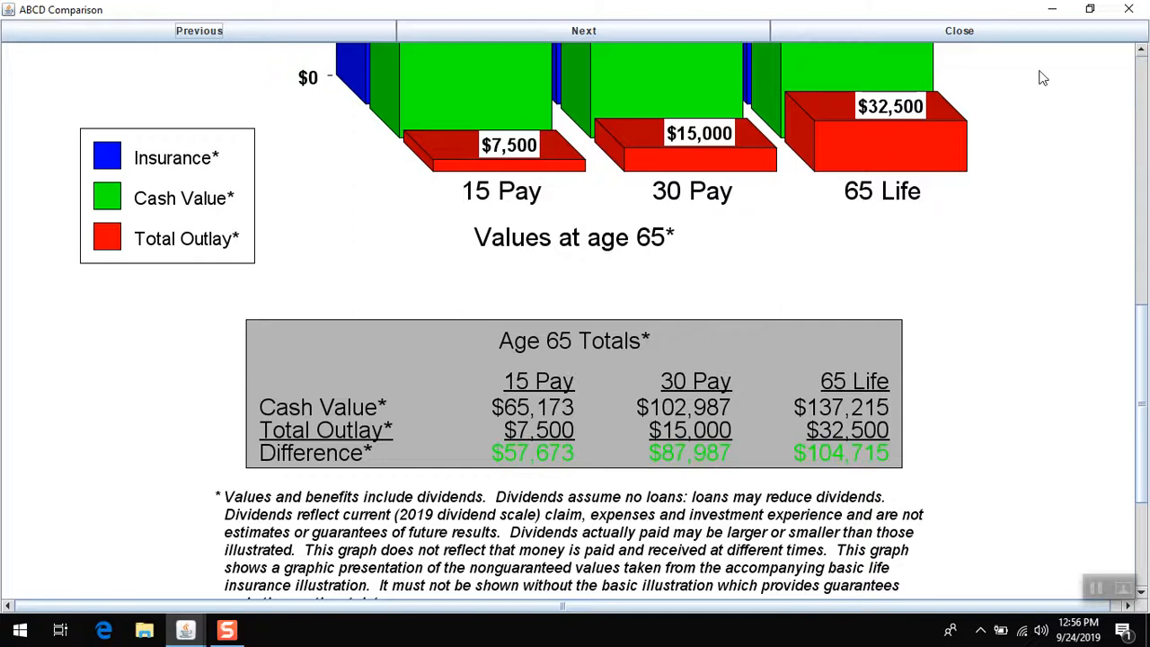
click(1027, 37)
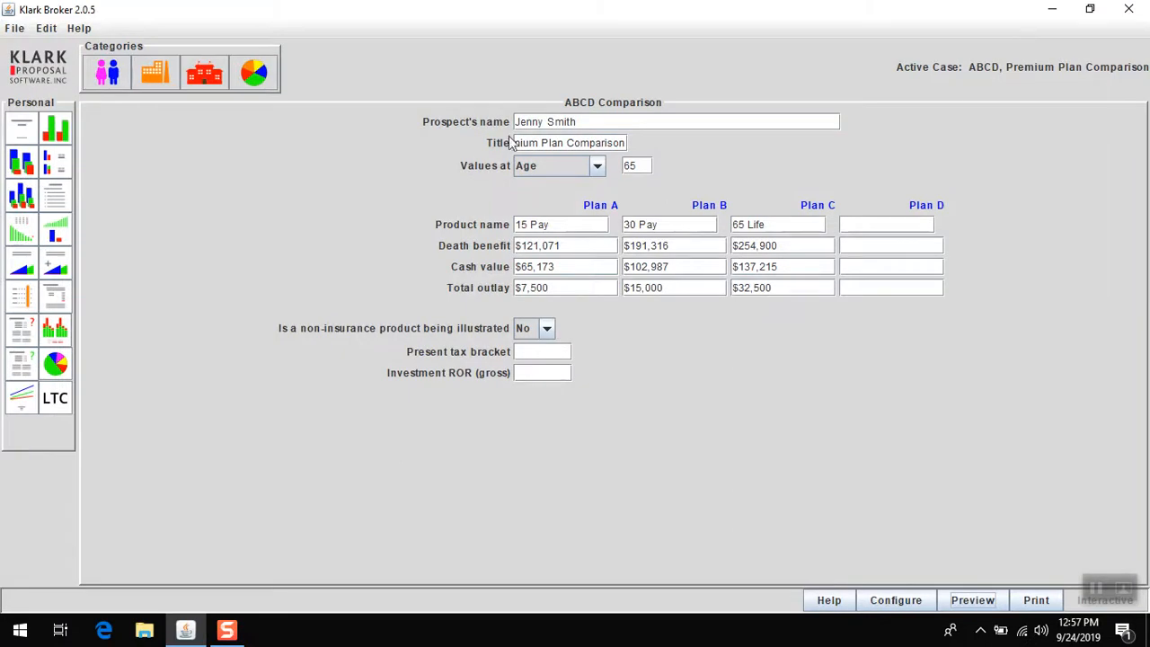
Step: Open the saved case "ABCD, Additional Premium"
click(14, 33)
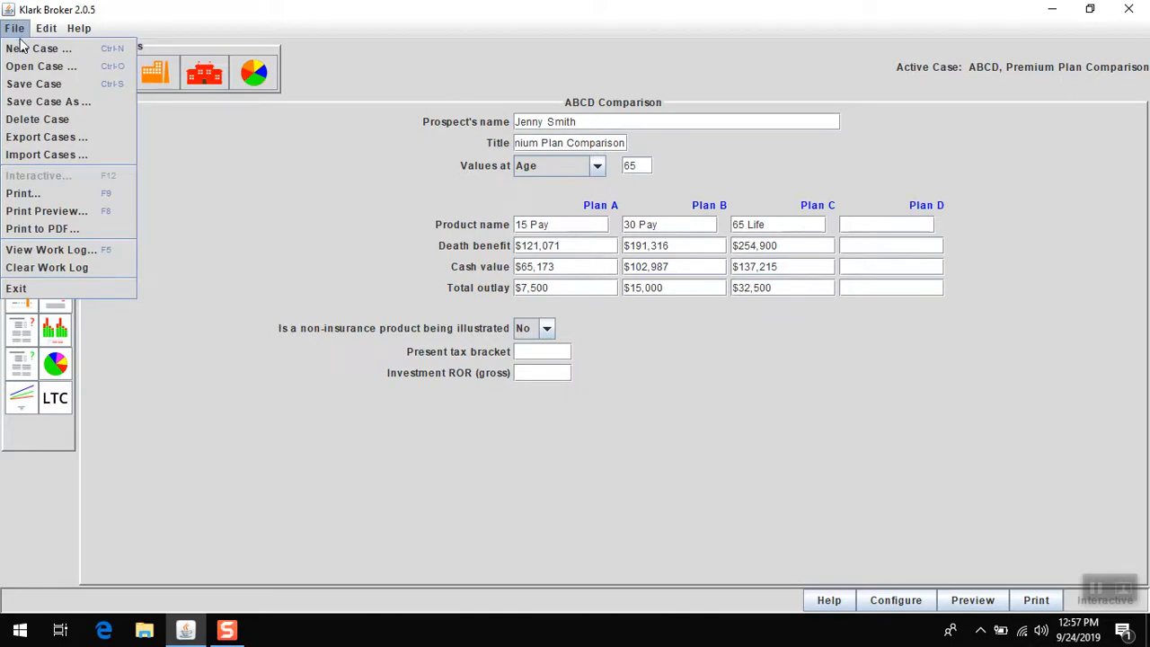
click(30, 68)
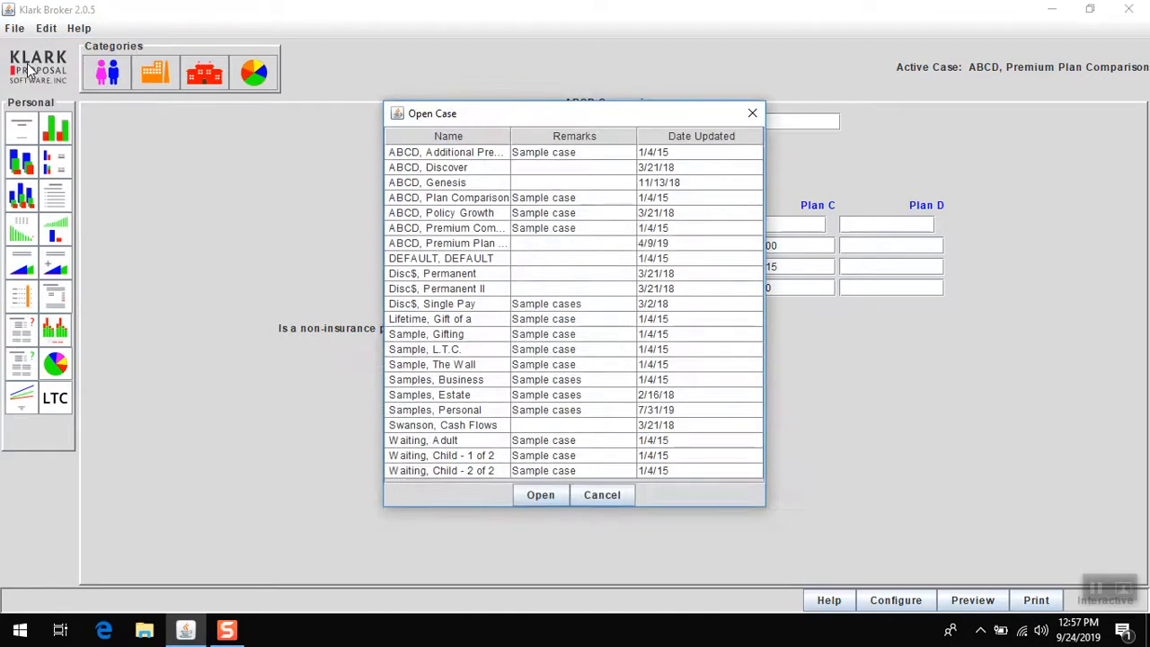
click(460, 157)
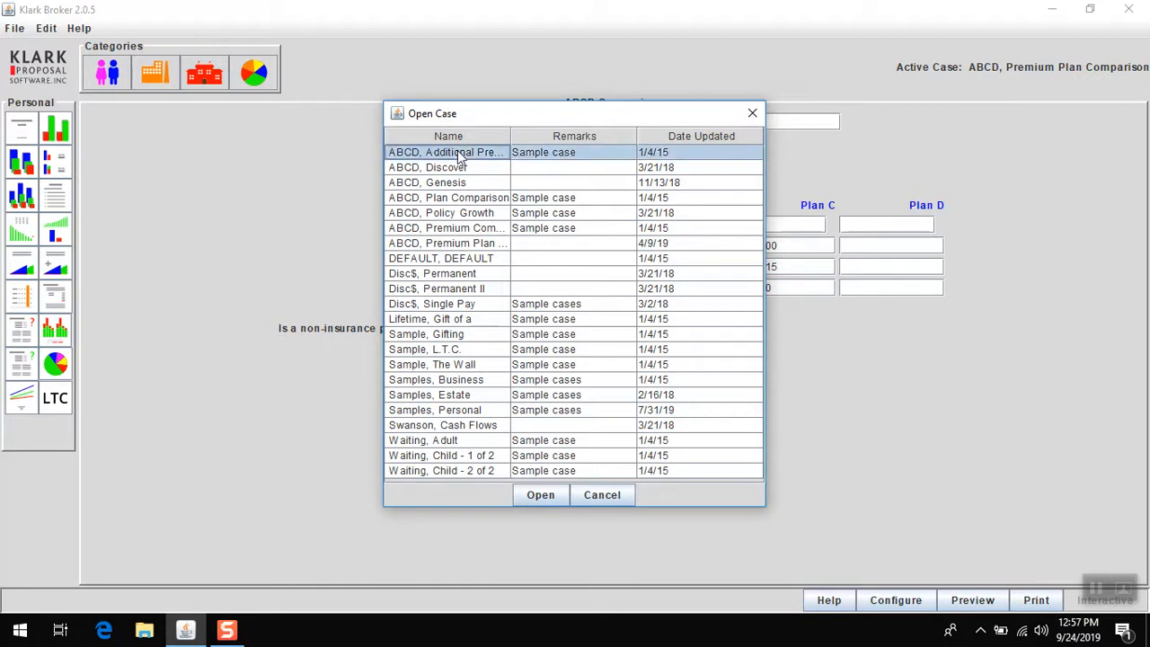
click(540, 495)
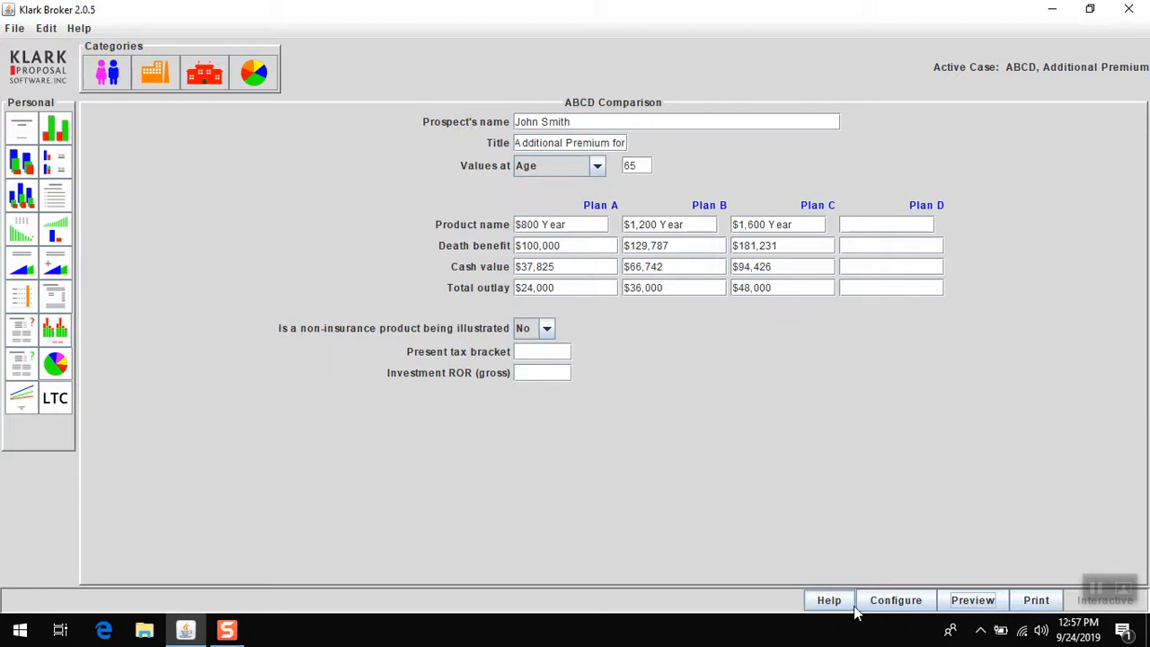
Step: Preview the Additional Premium report full screen, review the chart and age 65 totals for the three yearly premiums, and close the preview
click(976, 599)
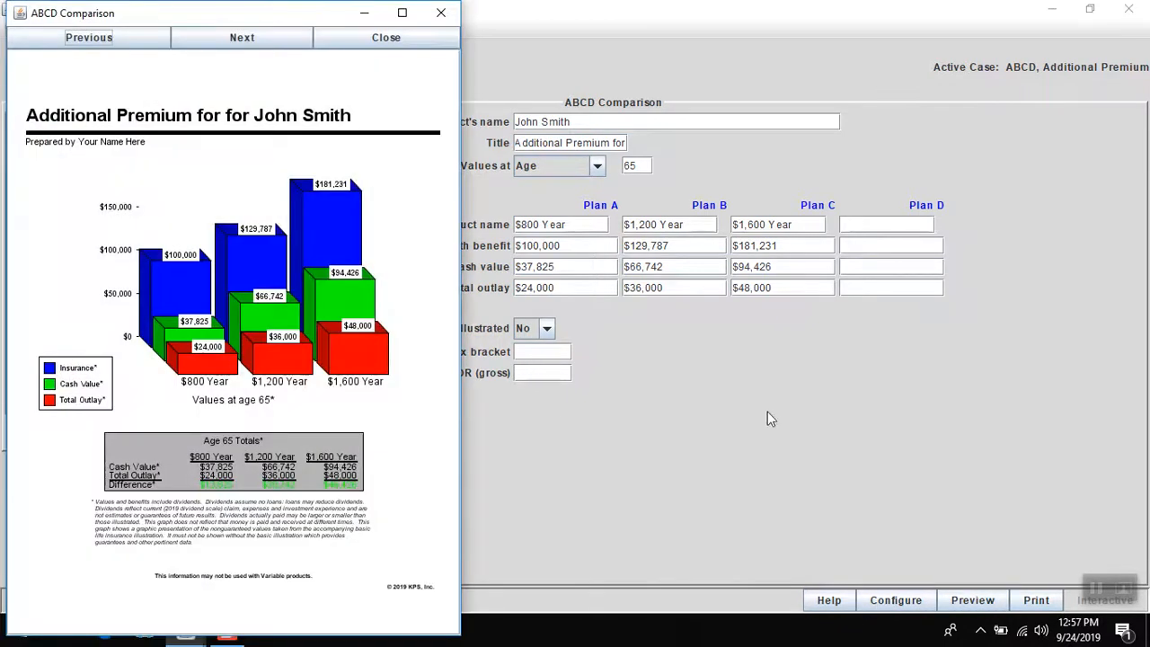
click(402, 13)
drag(1146, 249, 1145, 361)
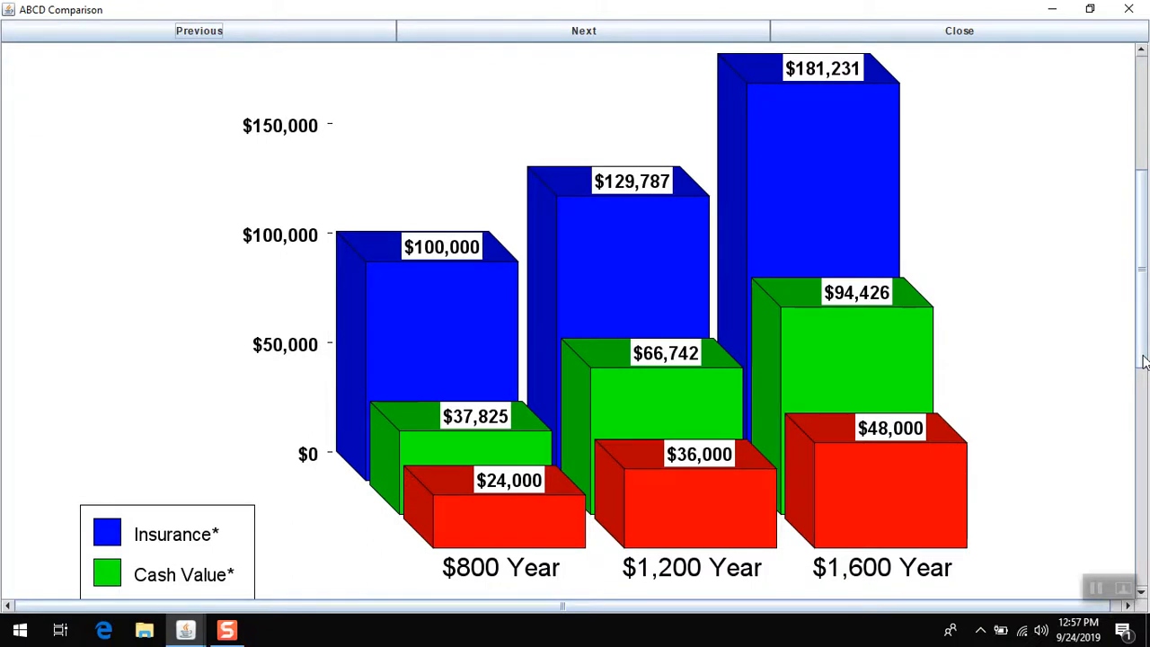
drag(1145, 360, 1145, 503)
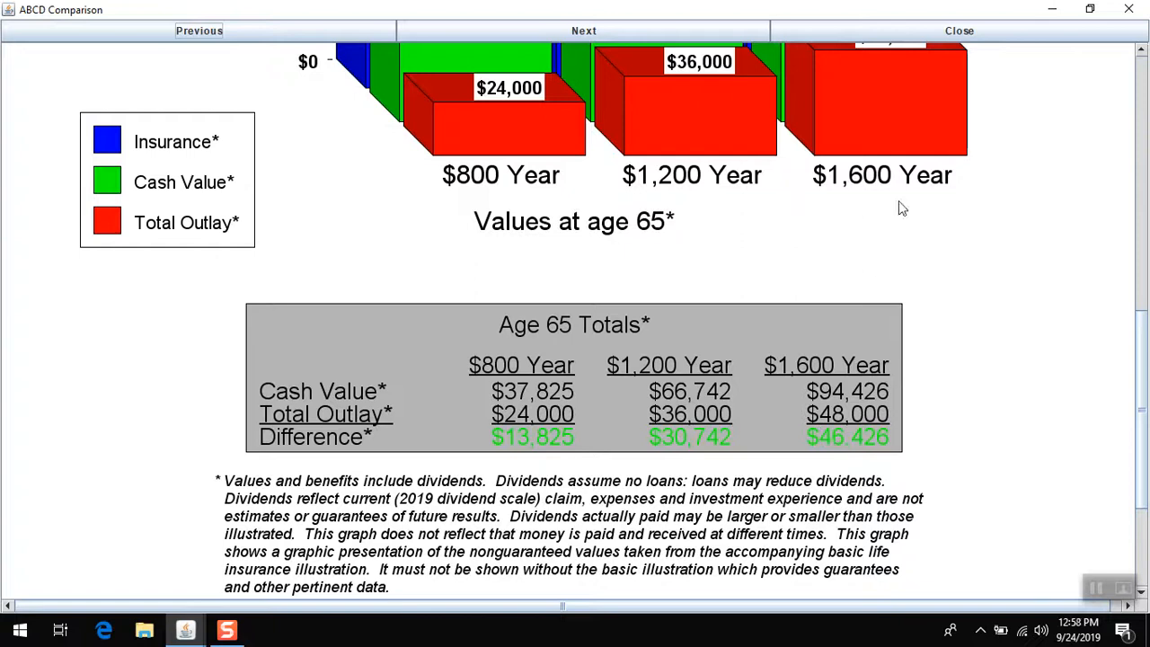
click(962, 31)
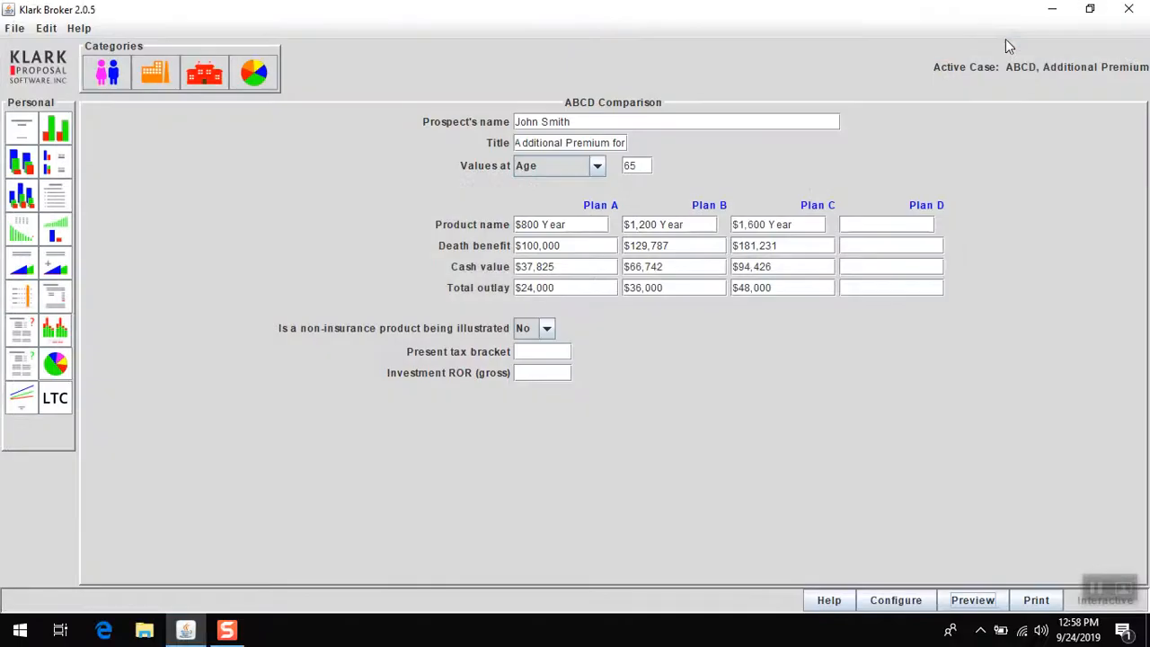